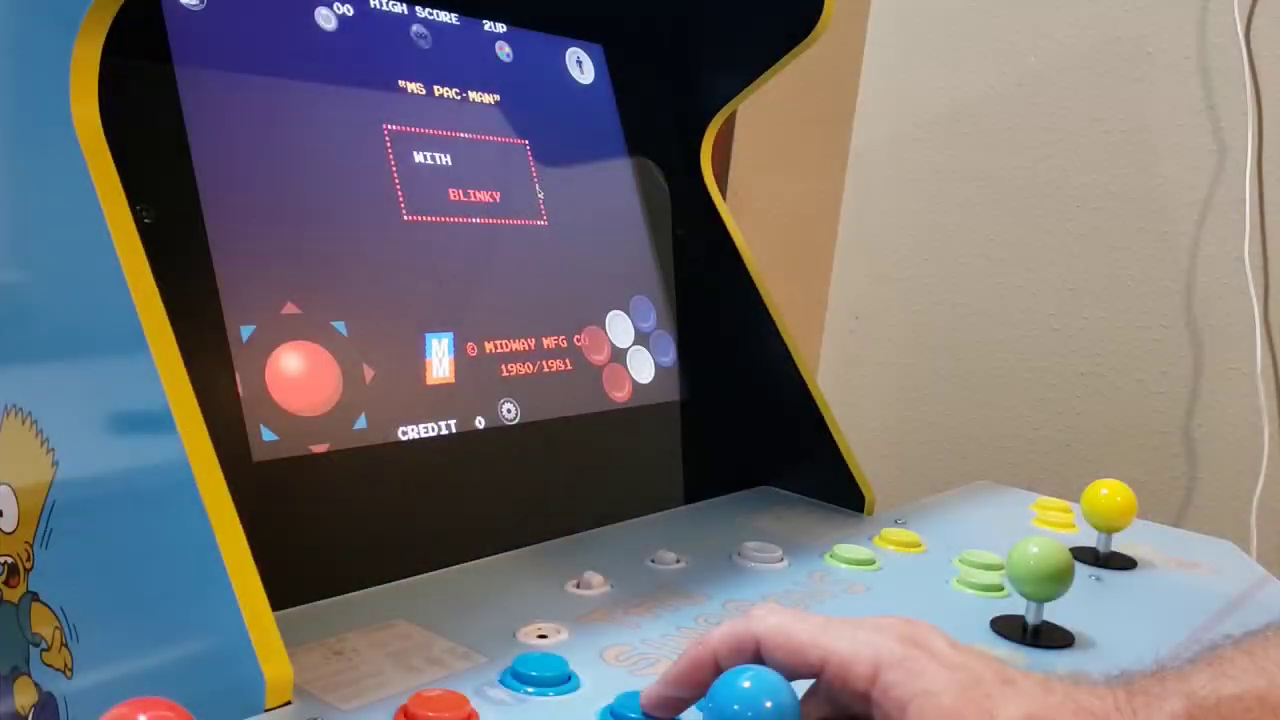
key(1)
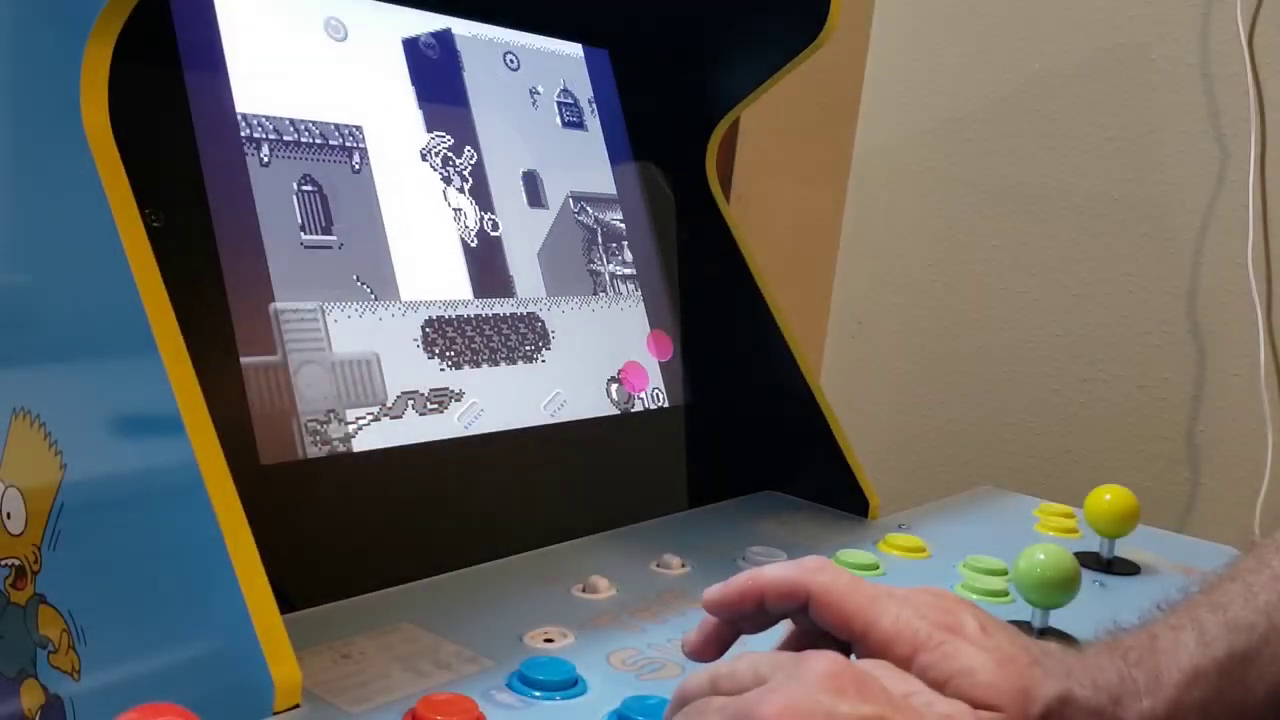
key(Right)
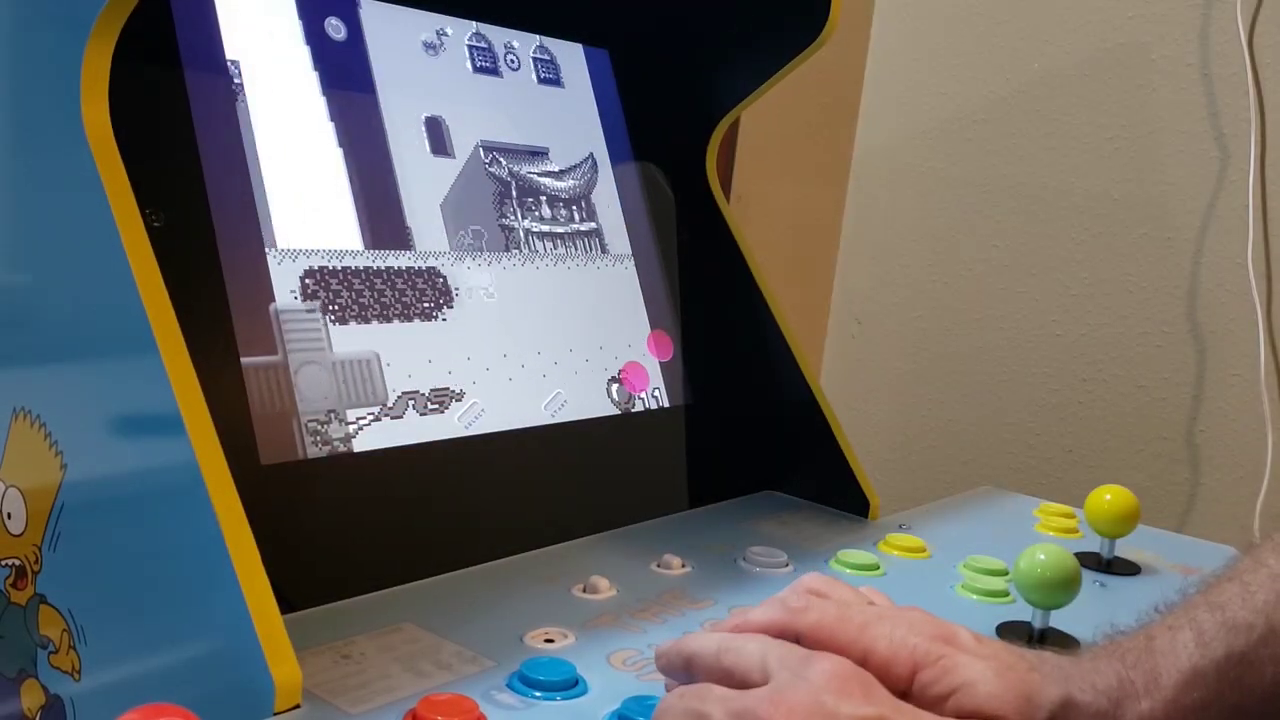
key(Right)
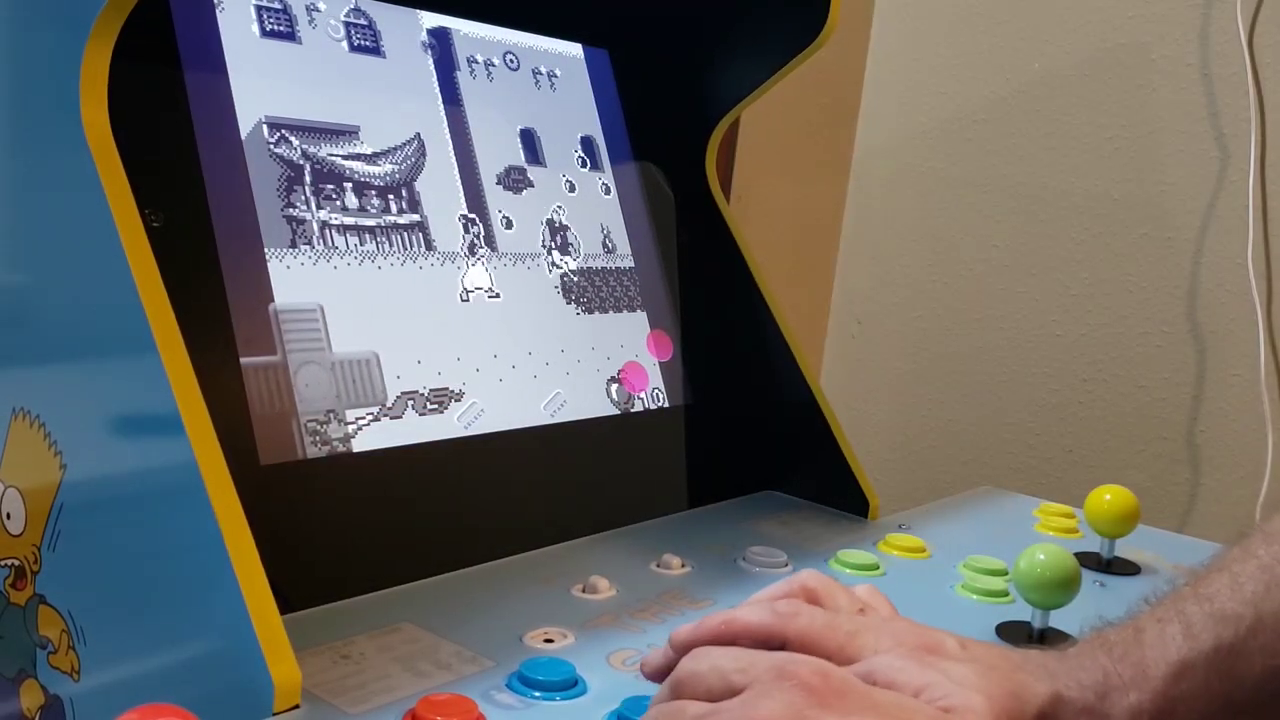
key(Right)
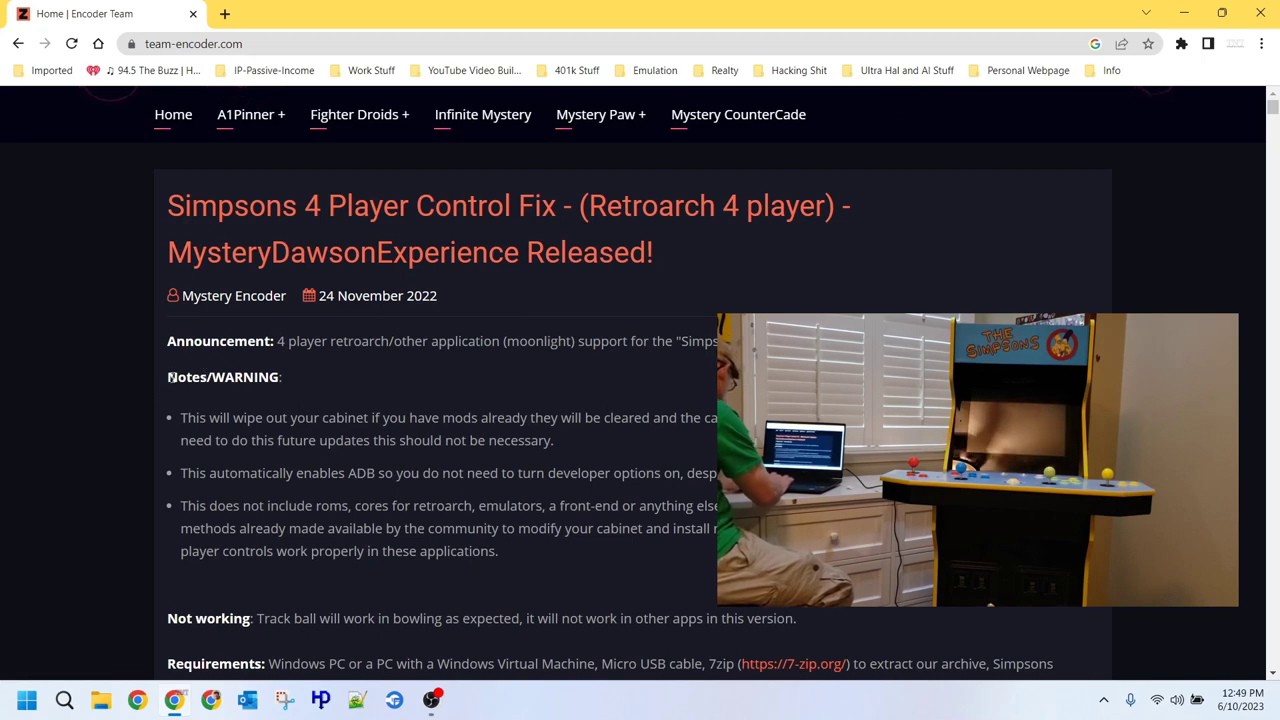
Step: Review the Simpsons control fix warnings, requirements, download link and installation instructions on the Team Encoder page
drag(170, 377, 547, 550)
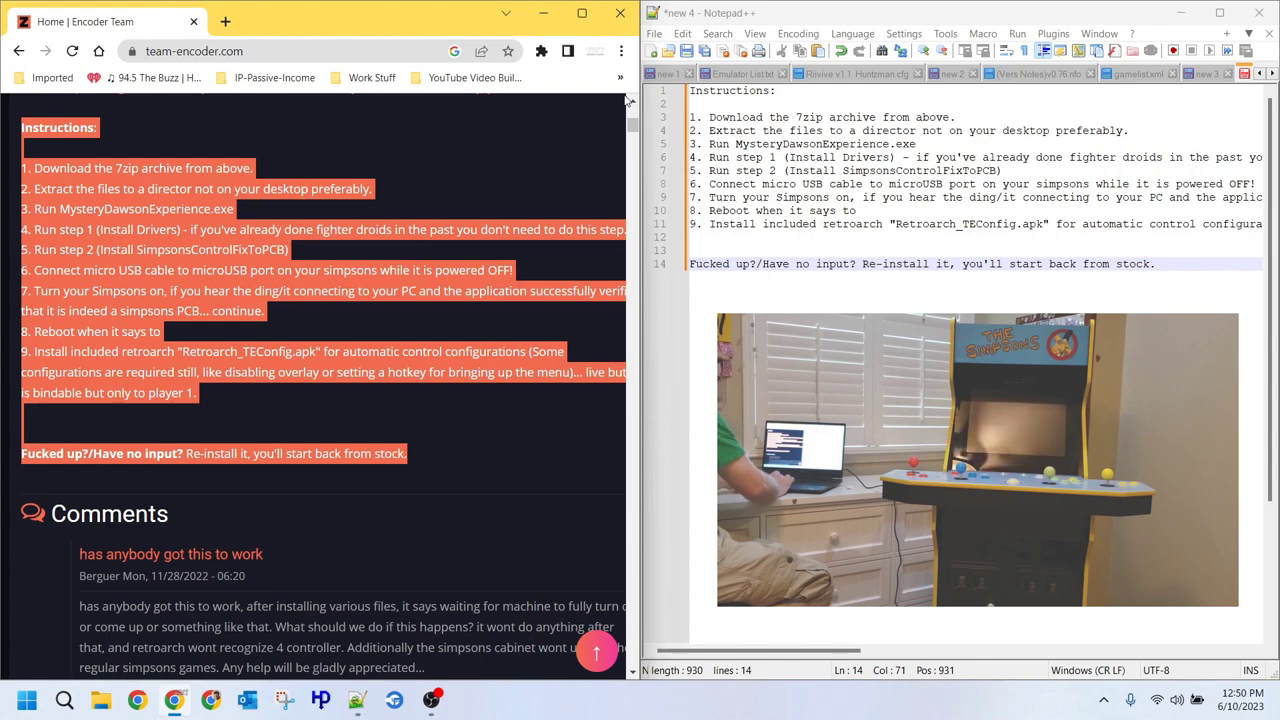
scroll(632, 104, up, 1)
scroll(630, 103, up, 1)
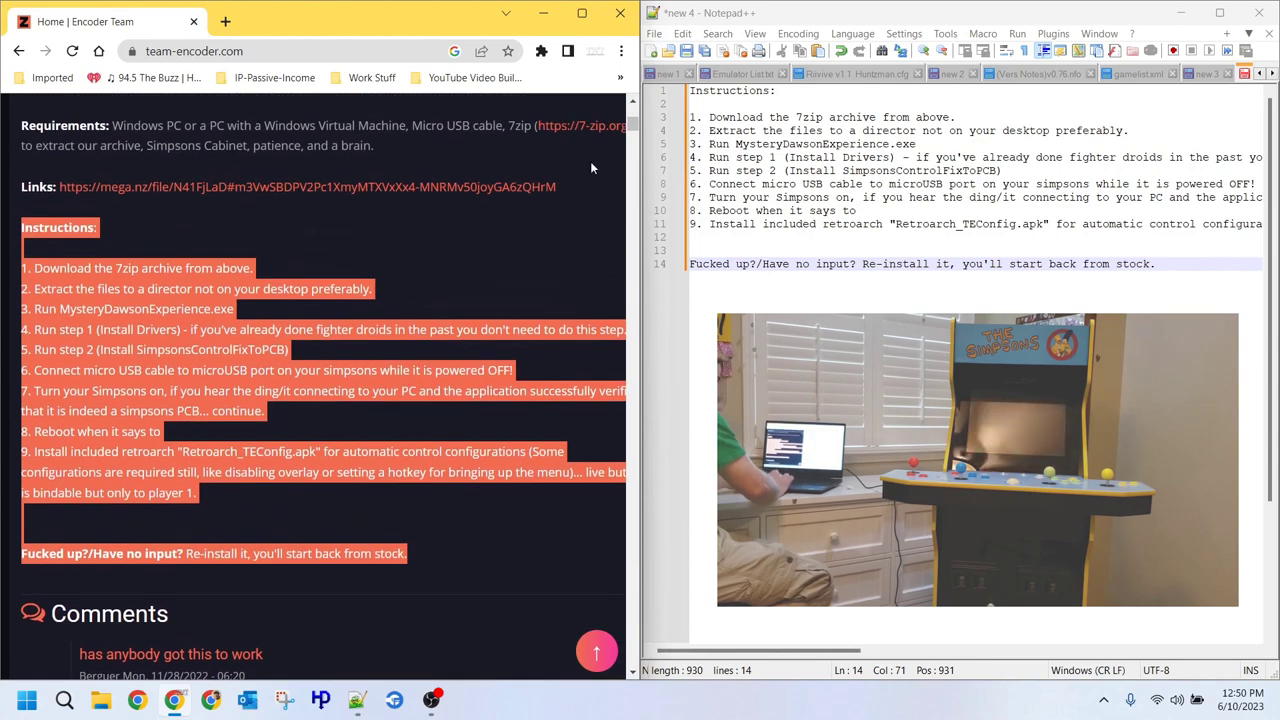
click(507, 249)
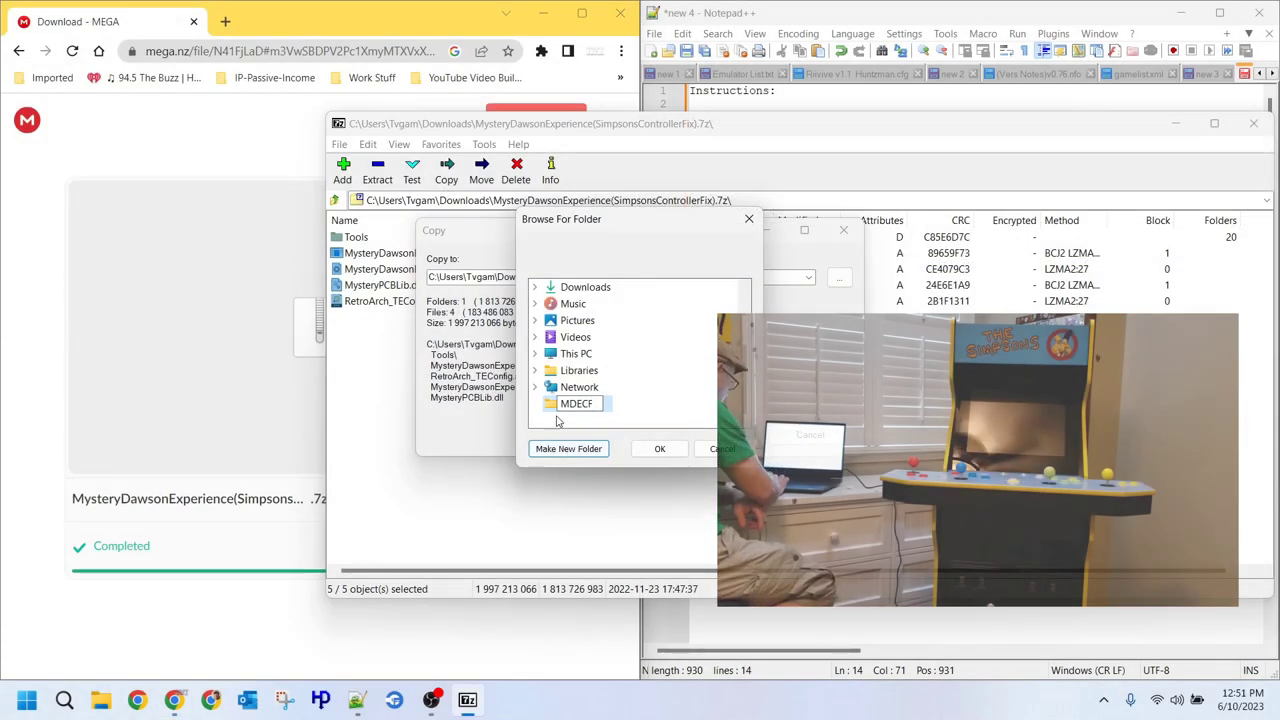
Step: Name the new desktop folder MDECF and extract the contents of MysteryDawsonExperience(SimpsonsControllerFix).7z into it
key(Return)
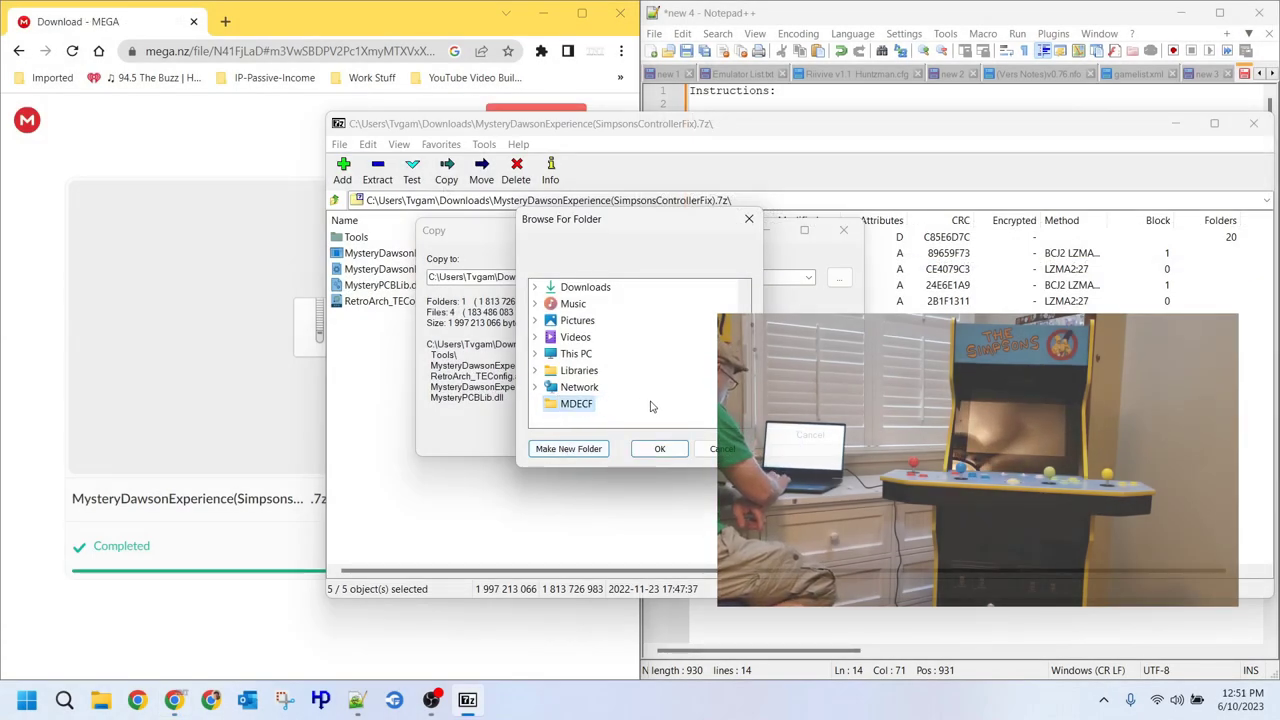
click(658, 448)
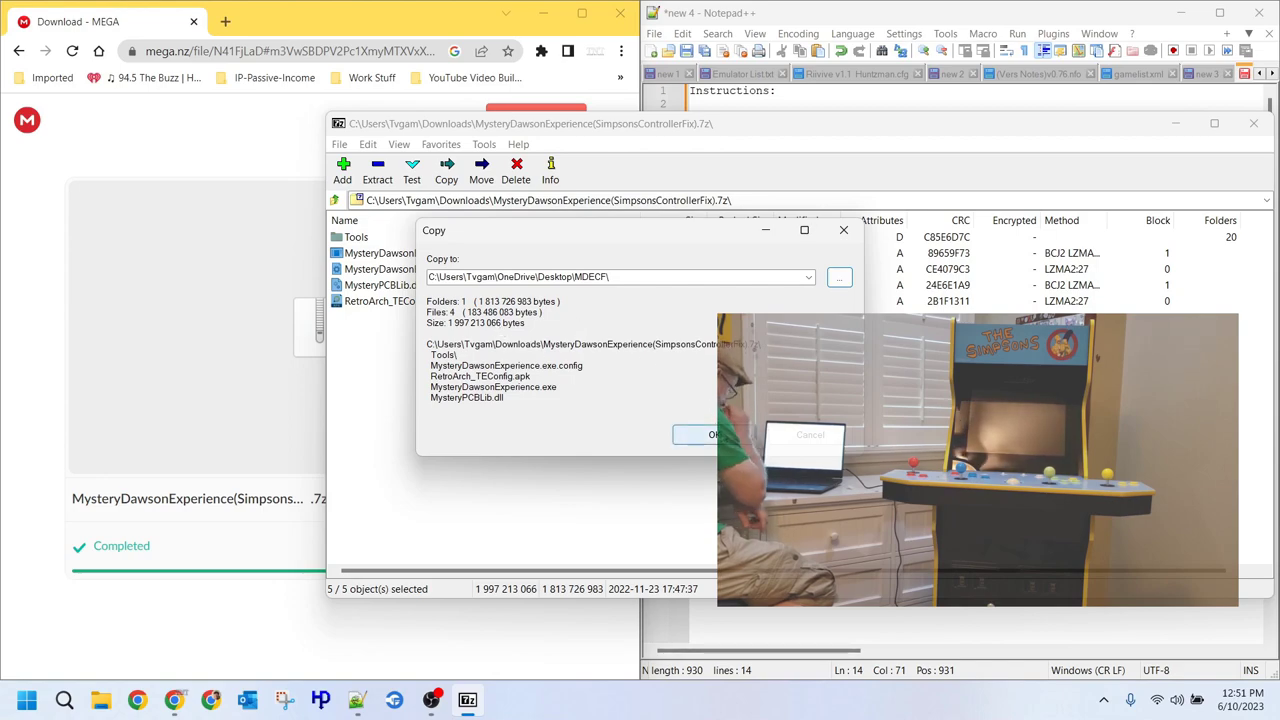
click(712, 434)
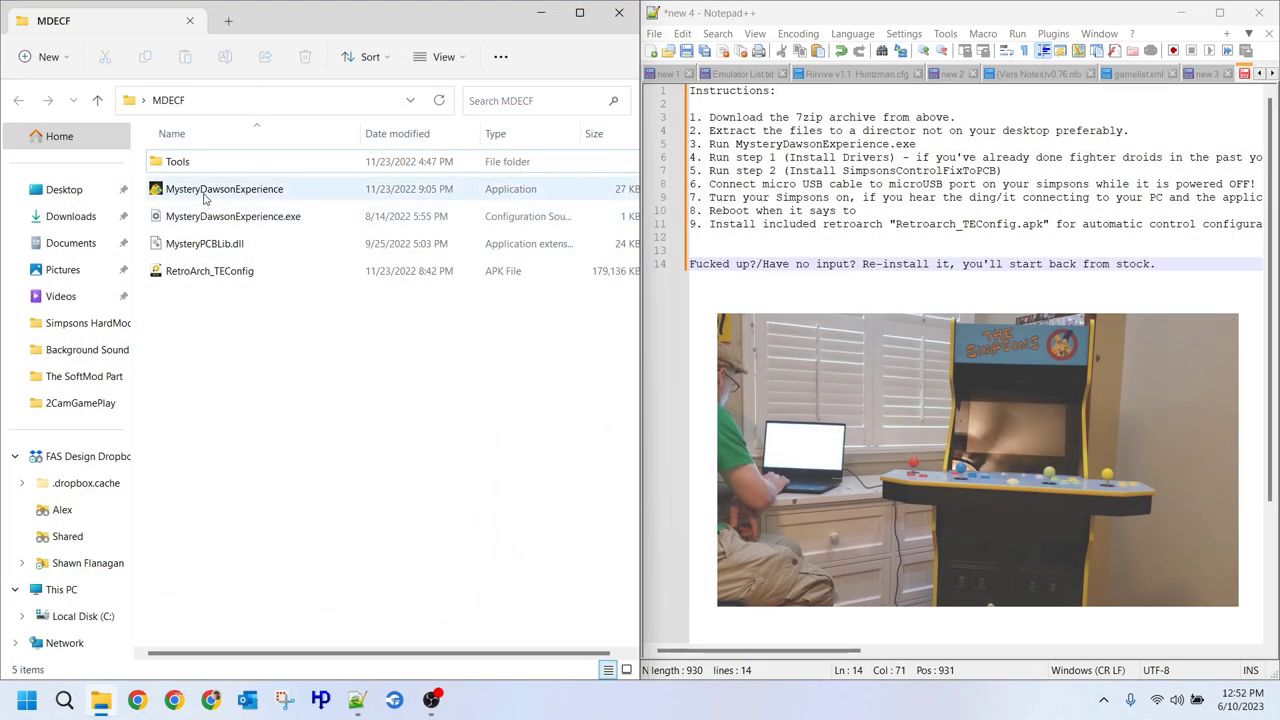
Step: Run MysteryDawsonExperience from the MDECF folder and install its USB drivers
click(205, 194)
double_click(205, 194)
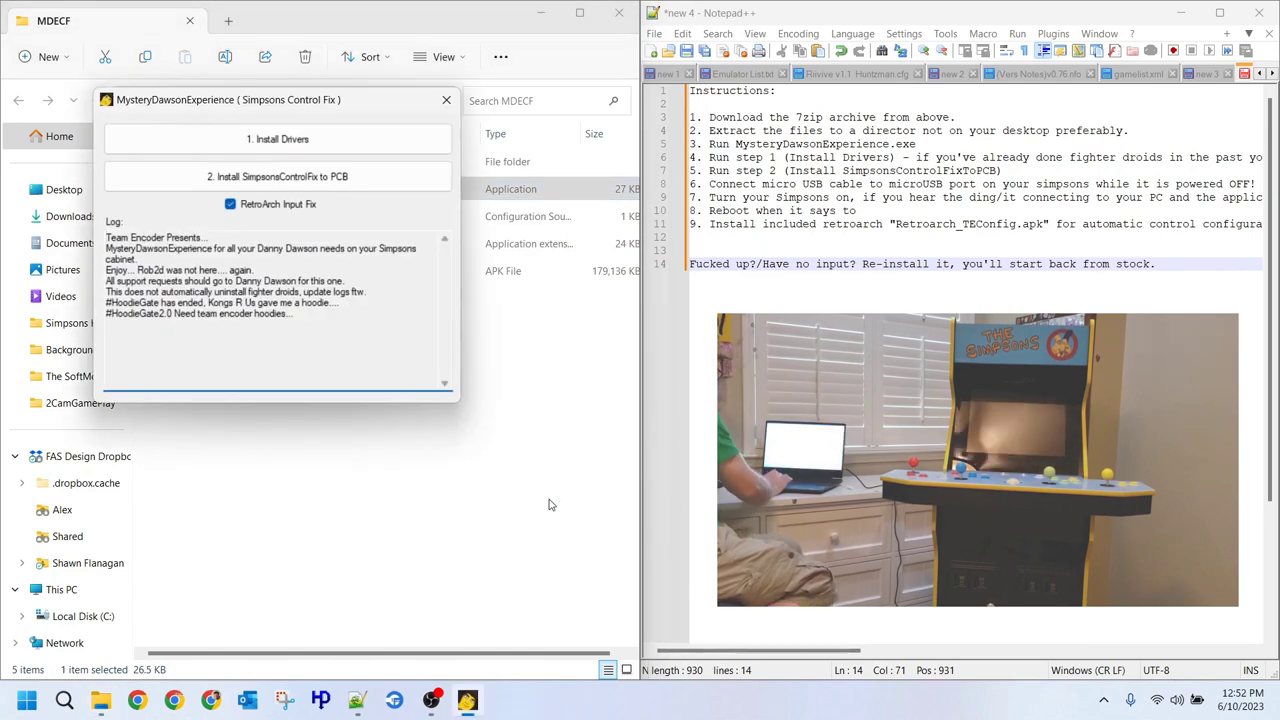
click(283, 141)
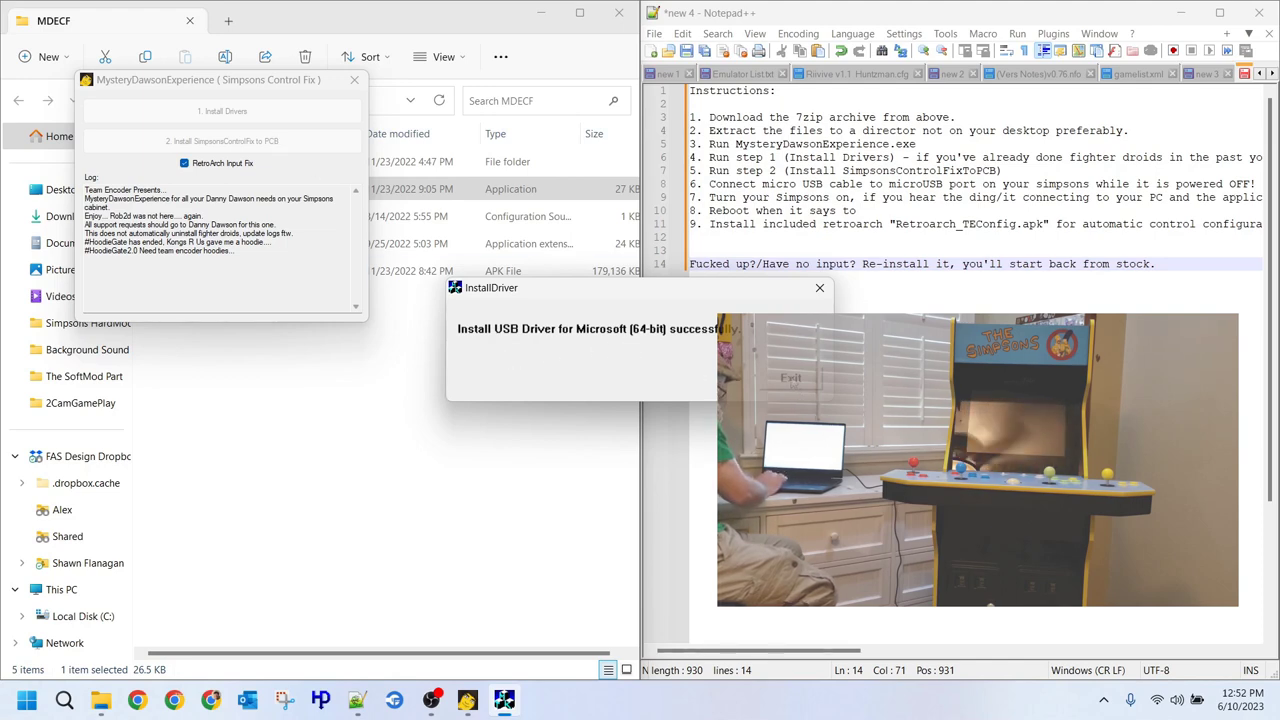
click(790, 377)
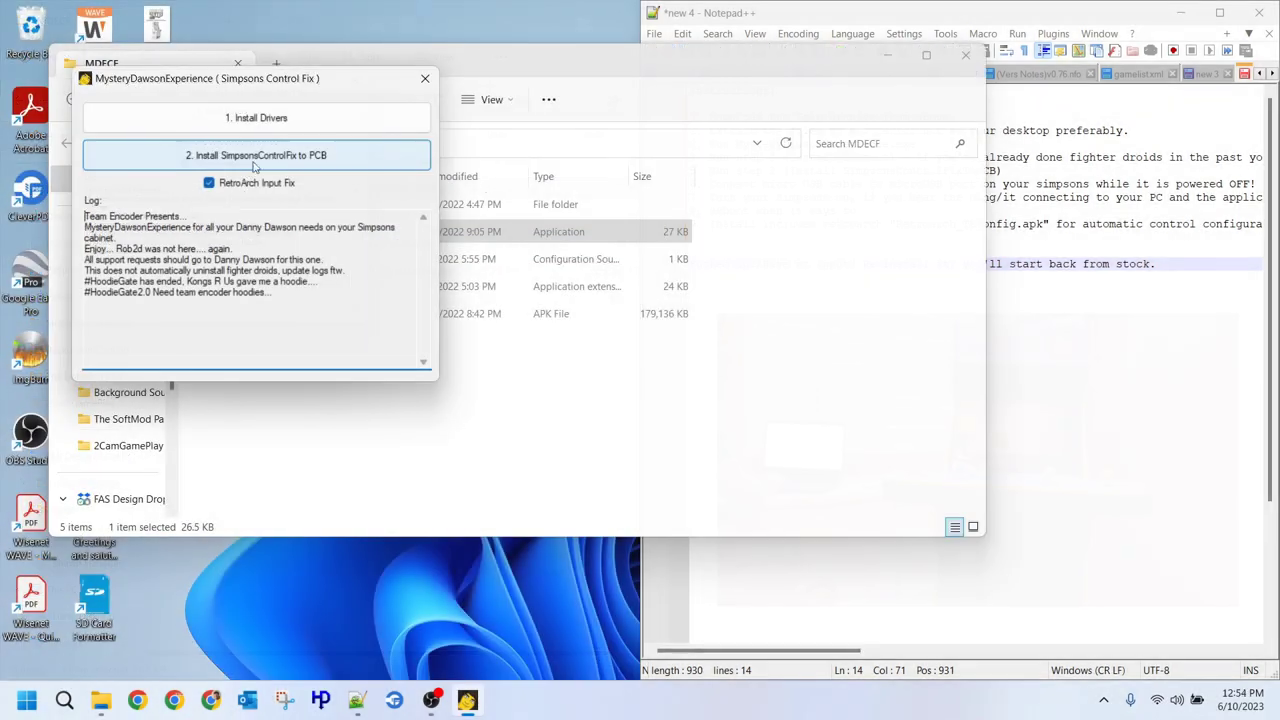
Step: Start installing SimpsonsControlFix to the PCB with the RetroArch Input Fix enabled
click(270, 156)
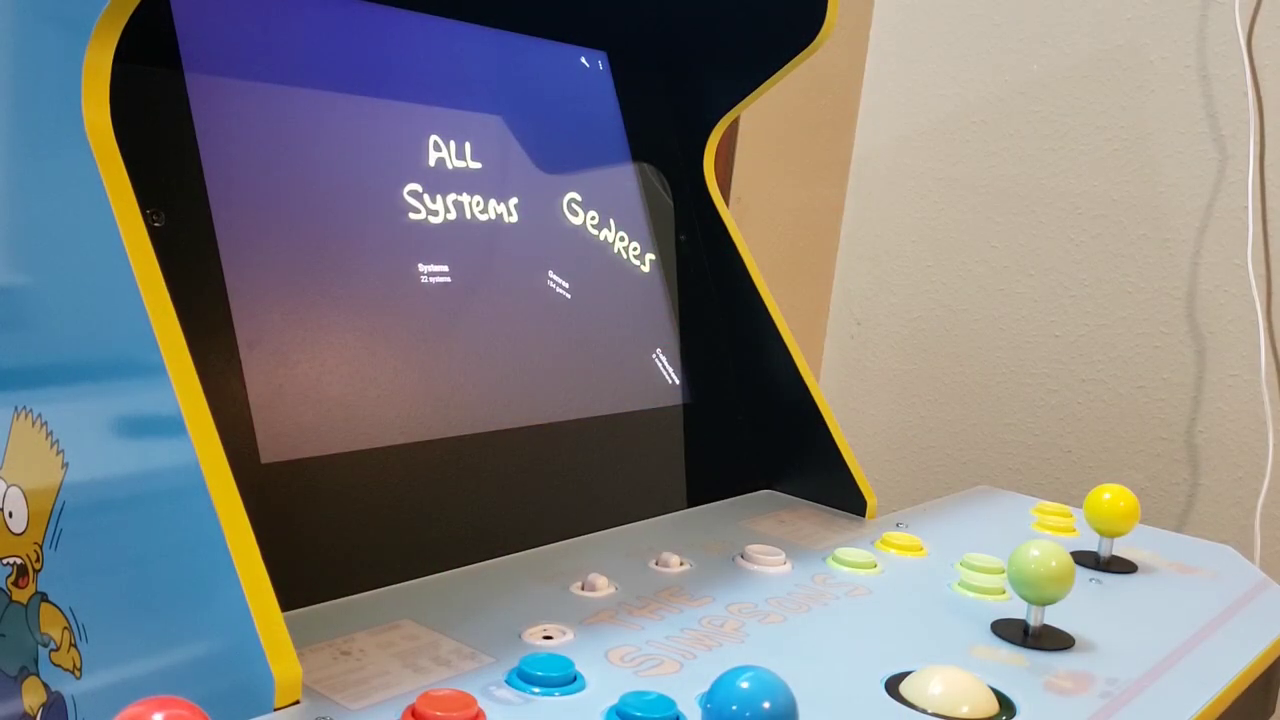
key(Right)
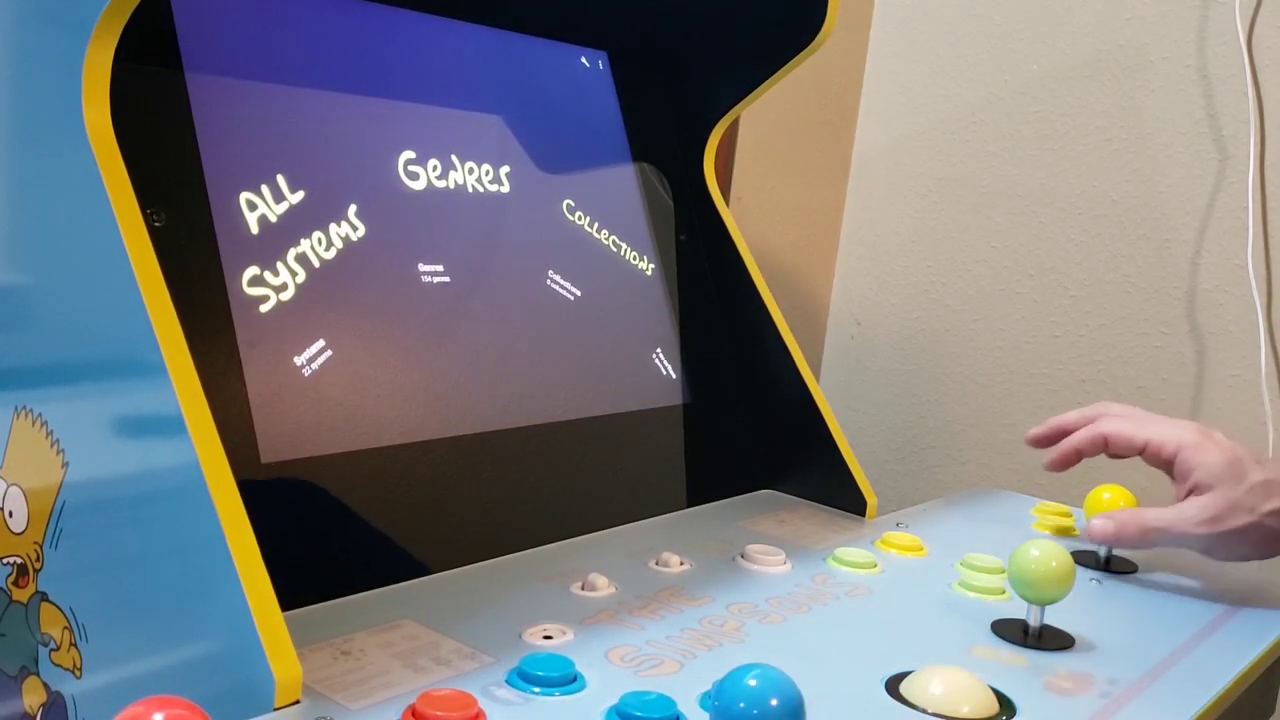
key(Right)
key(Left)
key(Left)
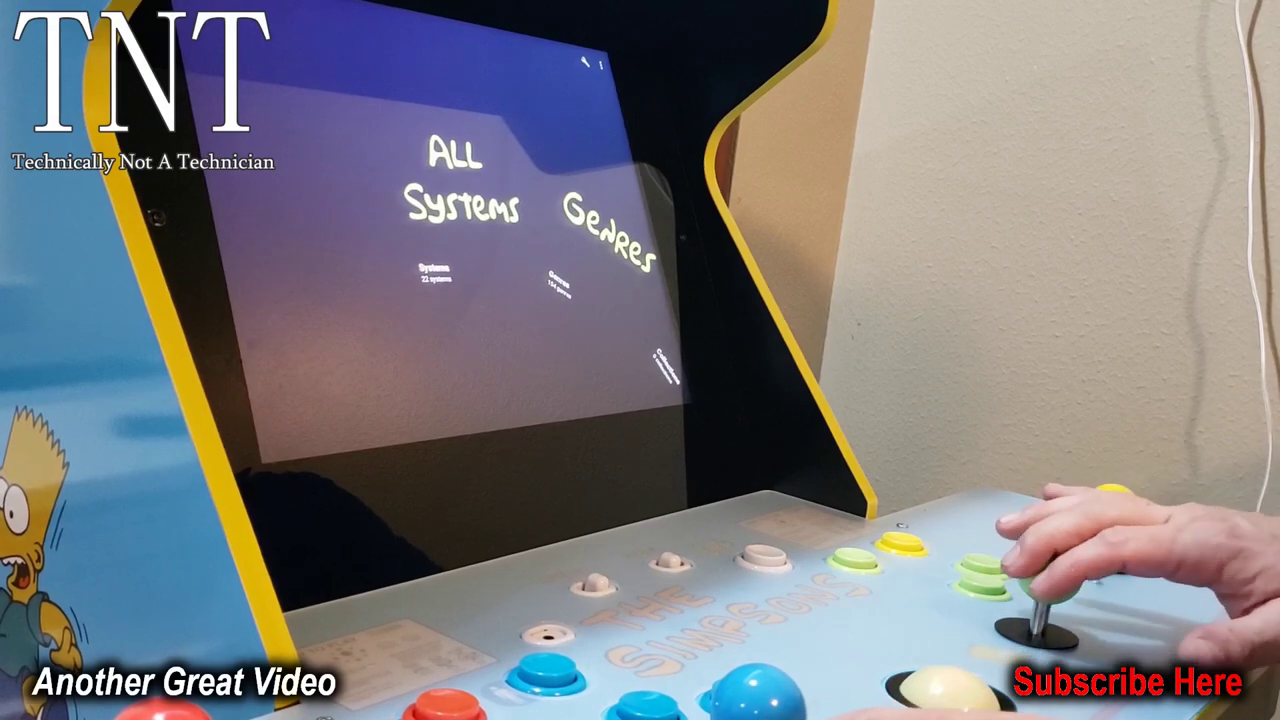
key(Right)
key(Right)
key(Right)
key(Right)
key(Right)
key(Left)
key(Left)
key(Left)
key(Left)
key(Left)
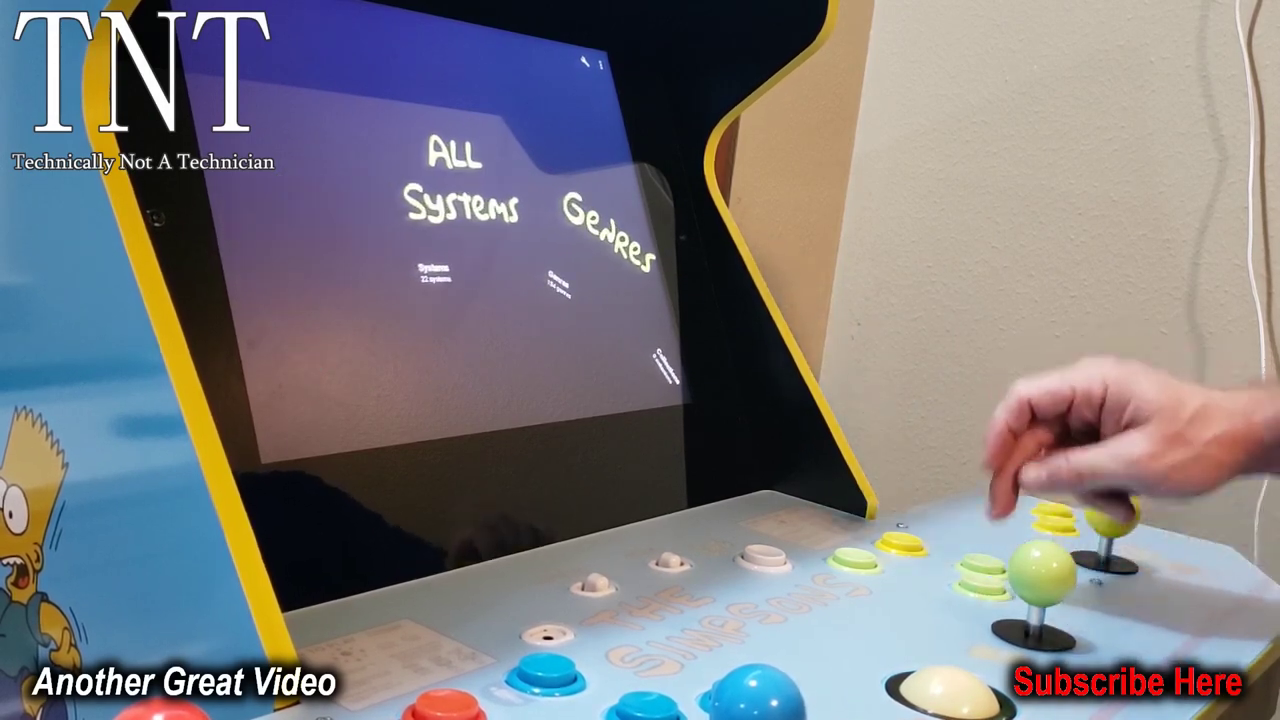
key(Return)
key(Right)
key(Right)
key(Right)
key(Right)
key(Right)
key(Right)
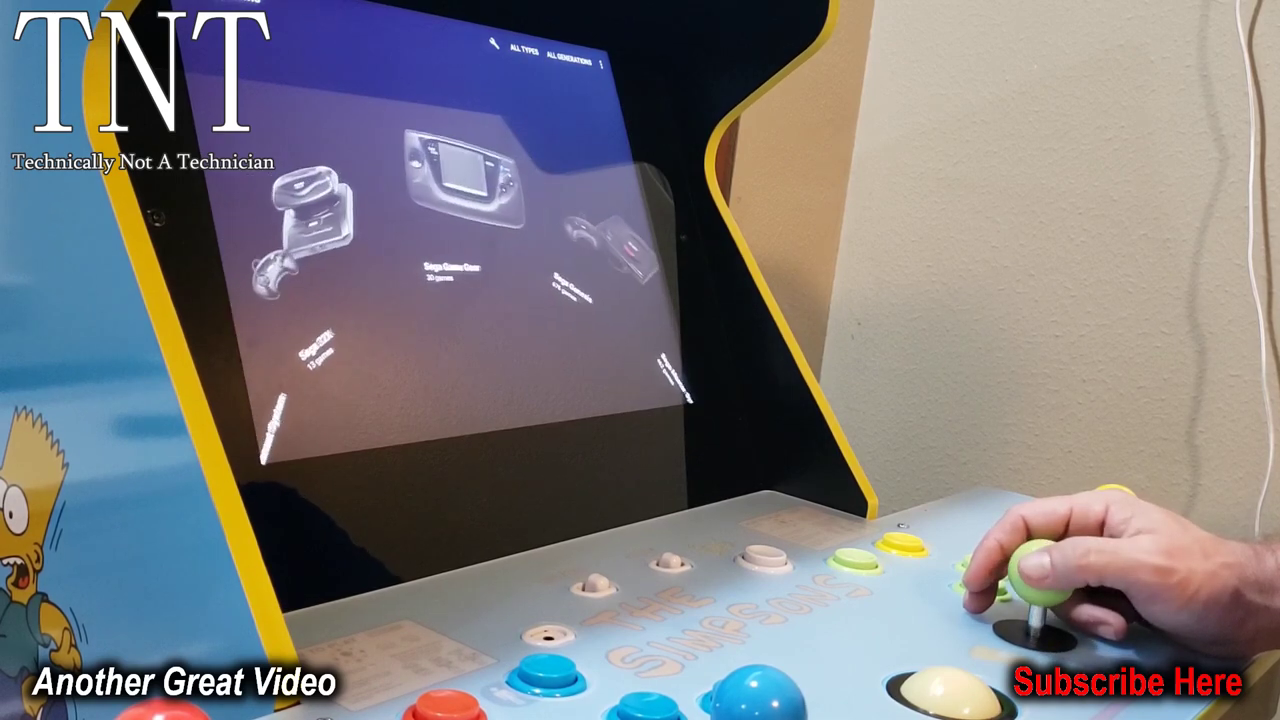
key(Right)
key(Right)
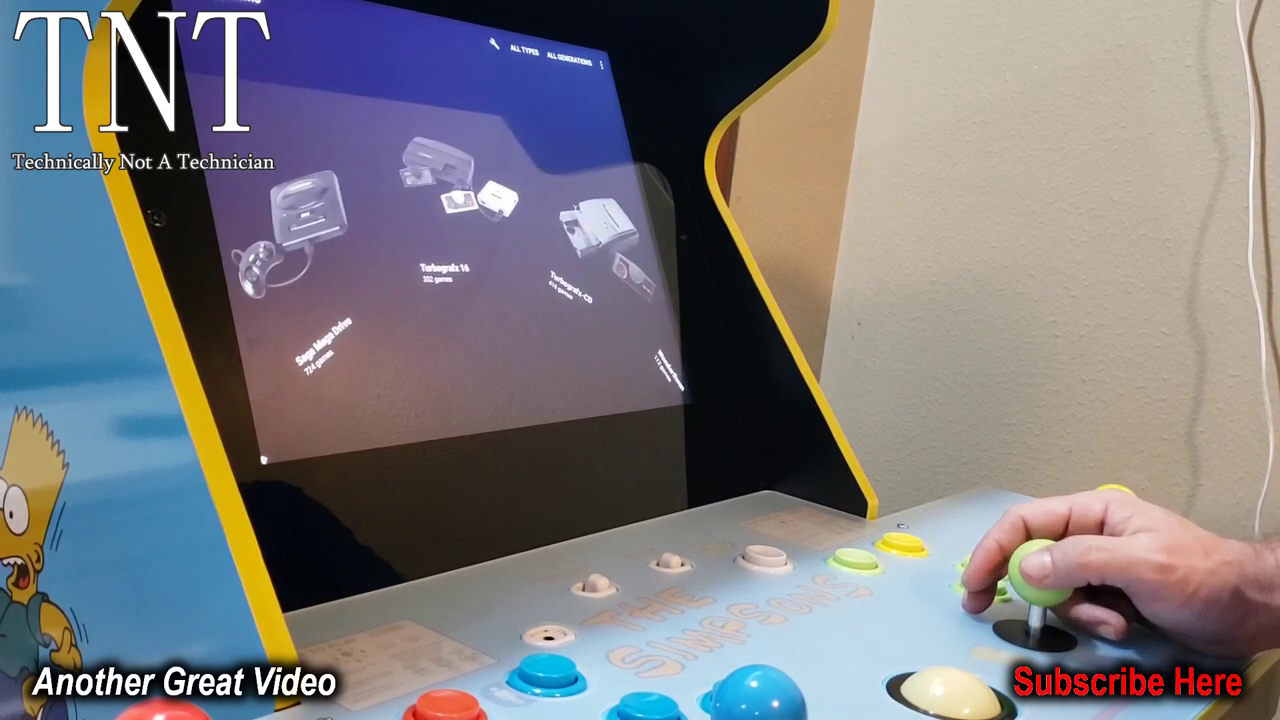
key(Right)
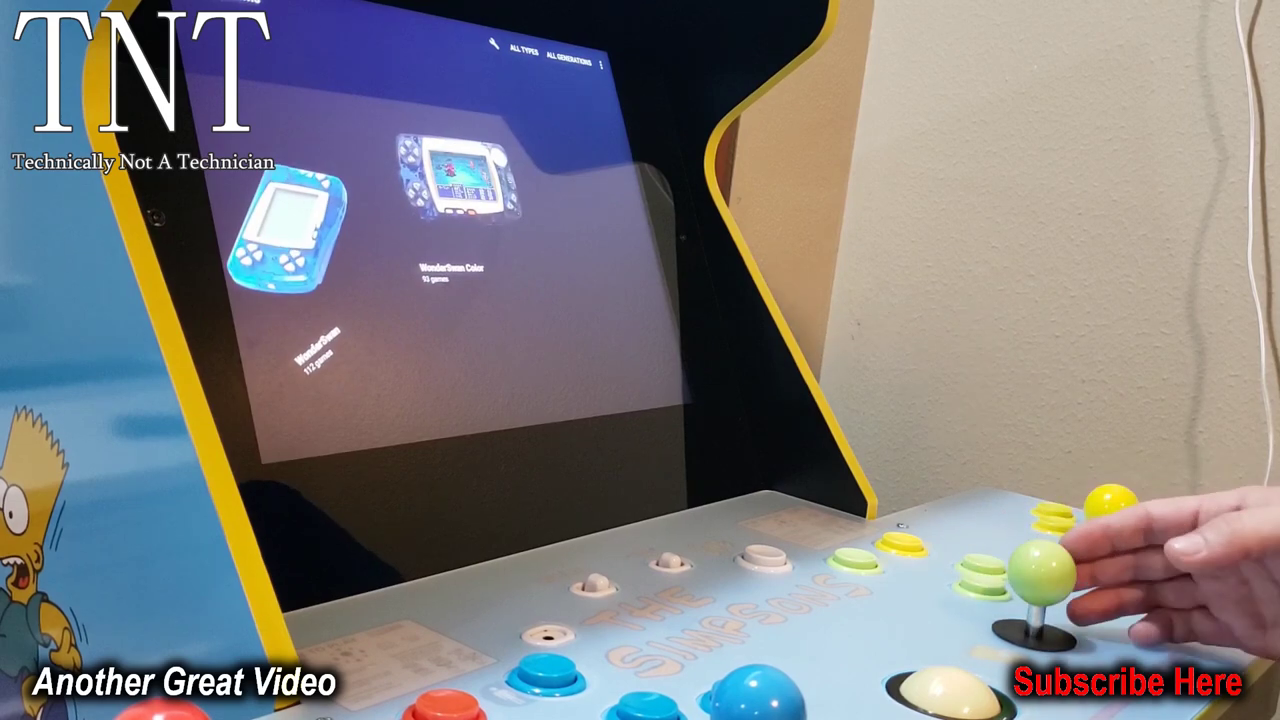
key(Left)
key(Left)
key(Left)
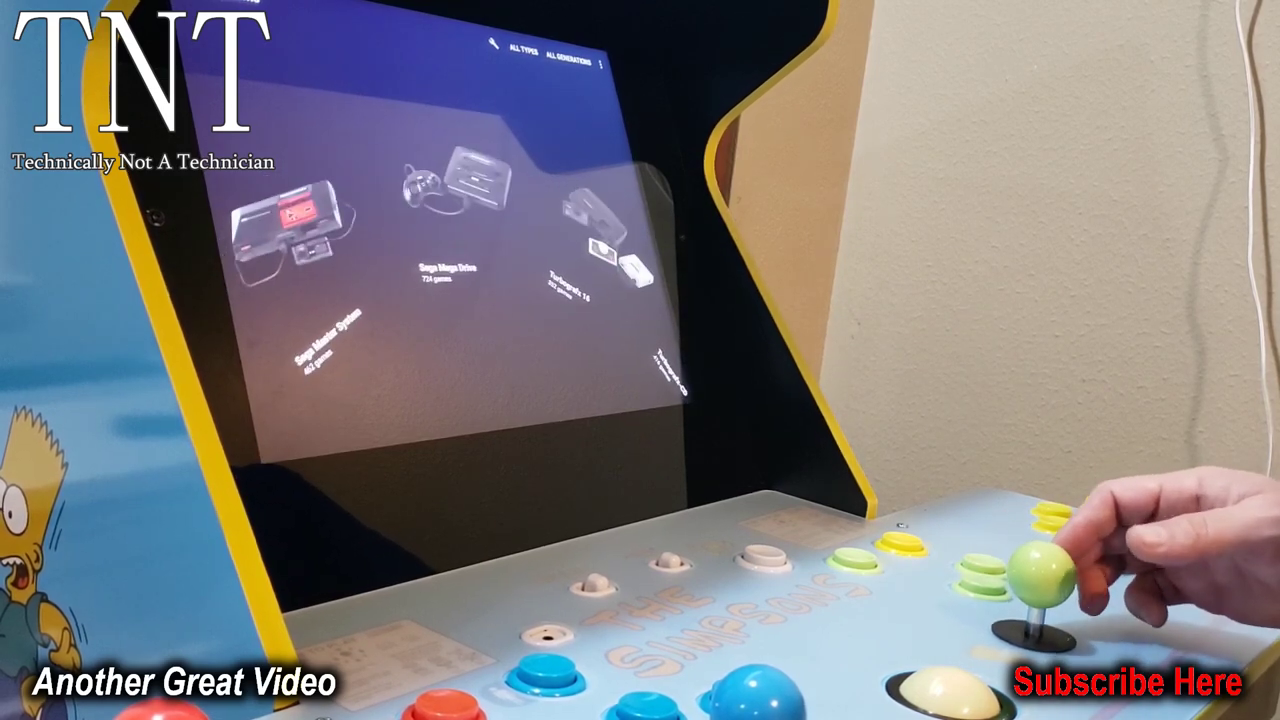